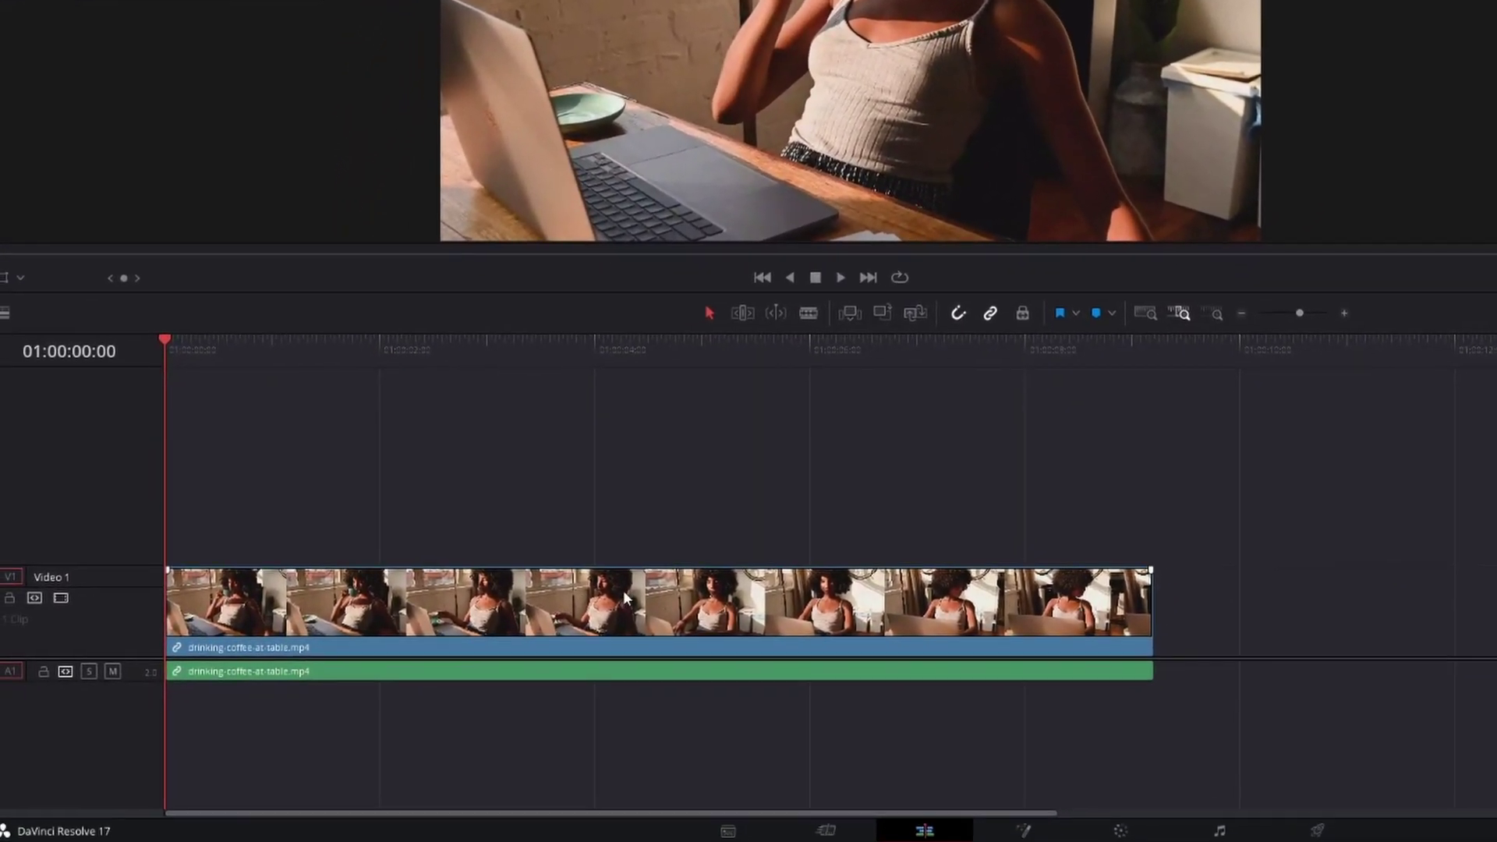
Set the drinking-coffee-at-table.mp4 clip to 150% speed using Retime Controls
{"action": "right_click", "coordinate": [629, 597]}
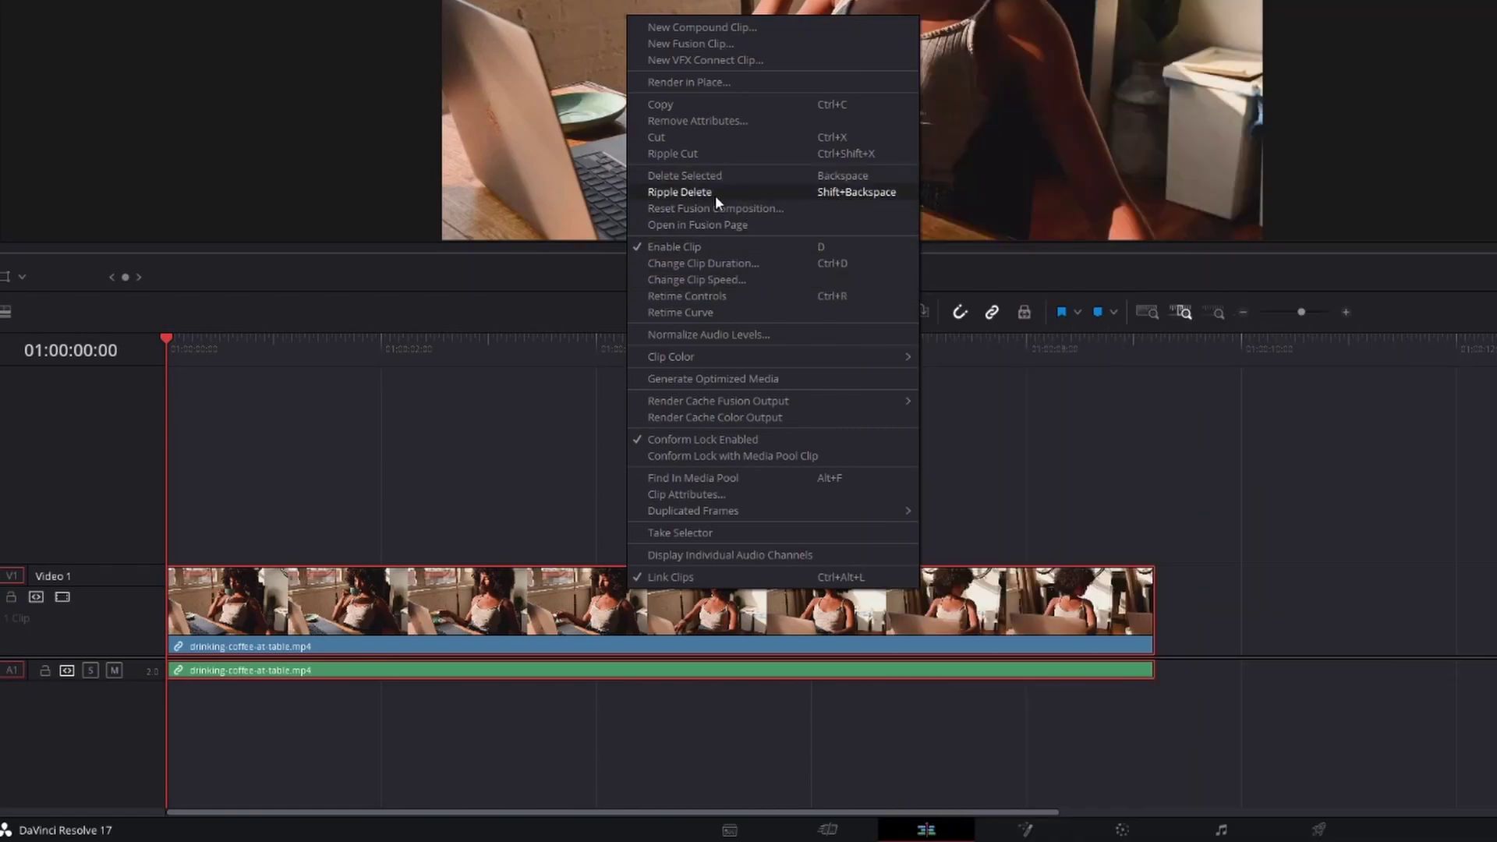
{"action": "left_click", "coordinate": [749, 293]}
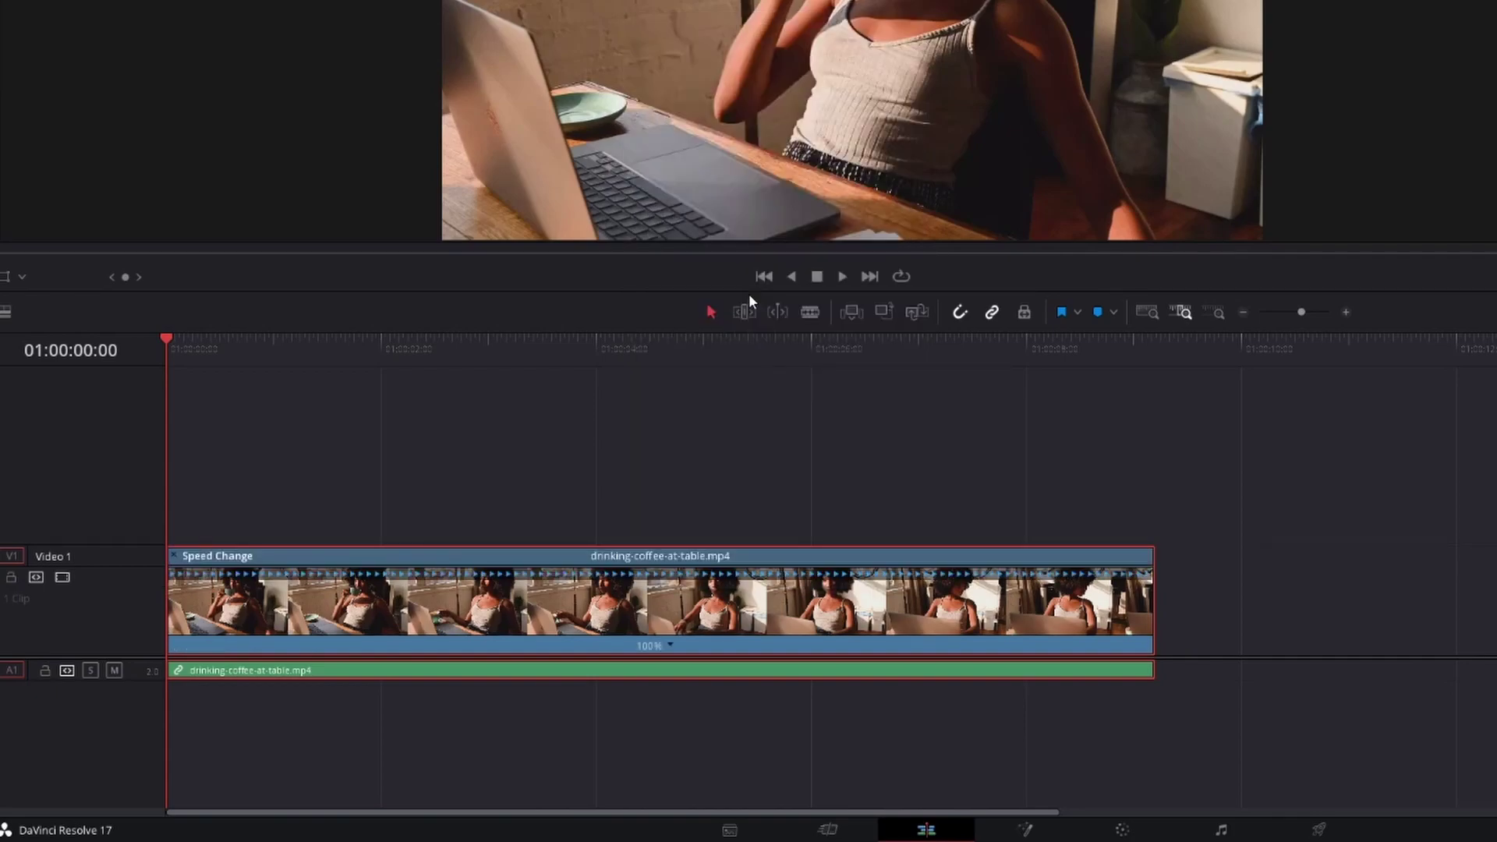
{"action": "left_click", "coordinate": [669, 645]}
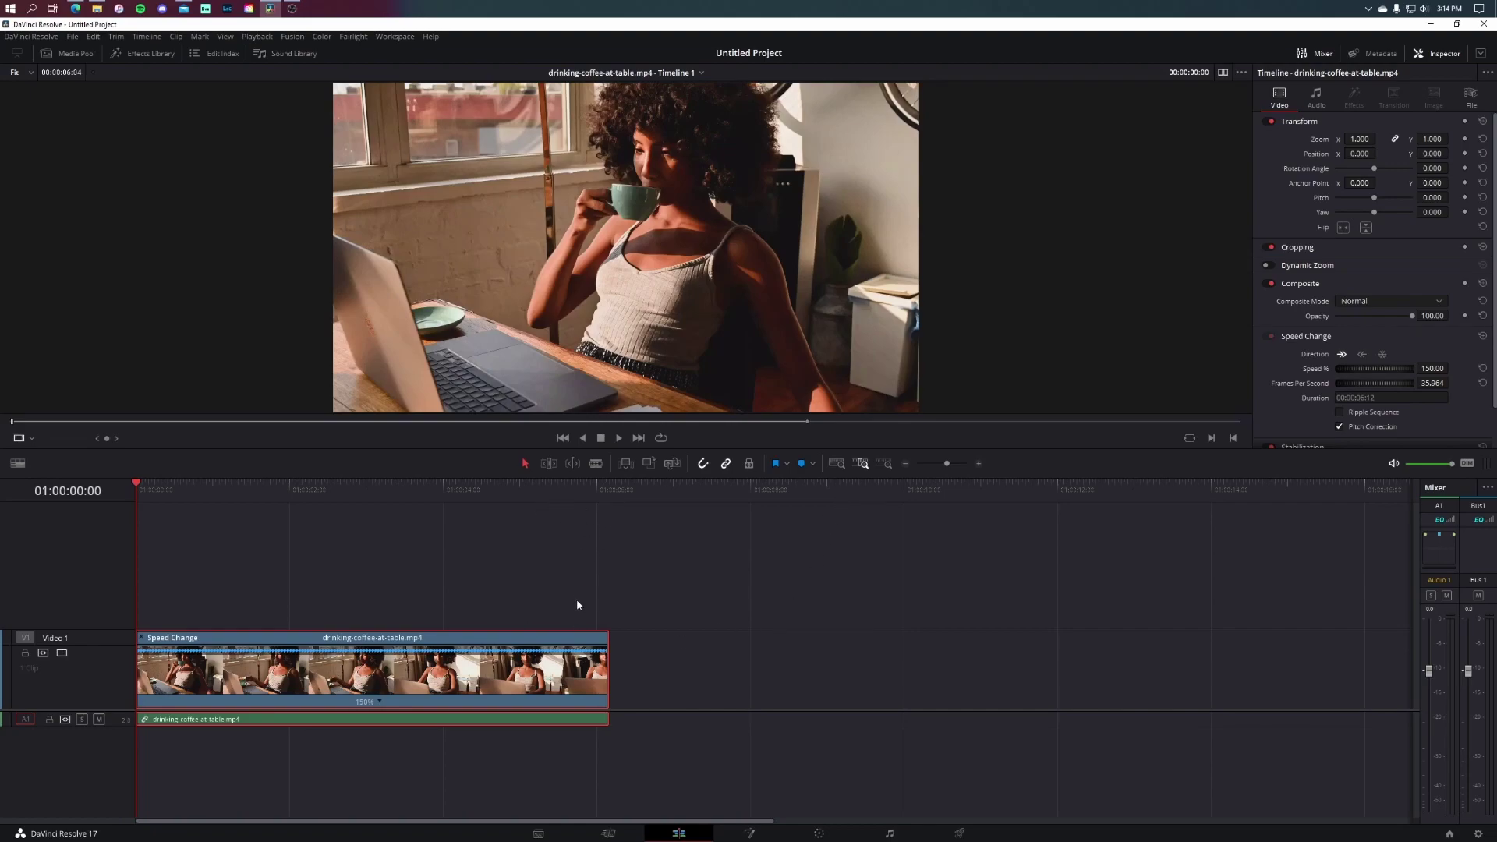
Play back the sped-up clip, then enter a 127.69% speed under Inspector Speed Change
{"action": "left_click", "coordinate": [619, 439]}
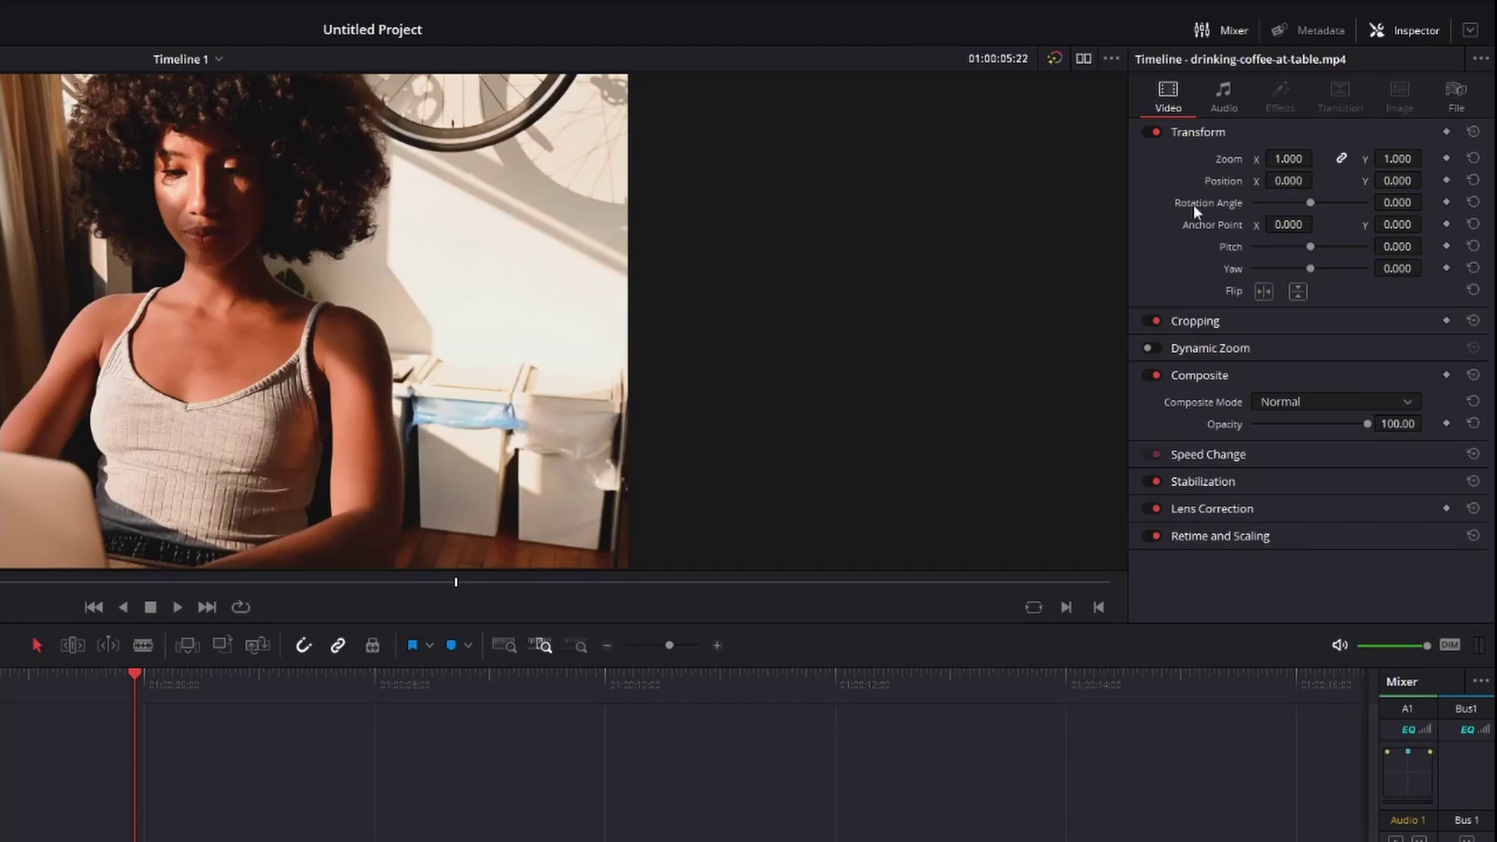
{"action": "left_click", "coordinate": [1275, 460]}
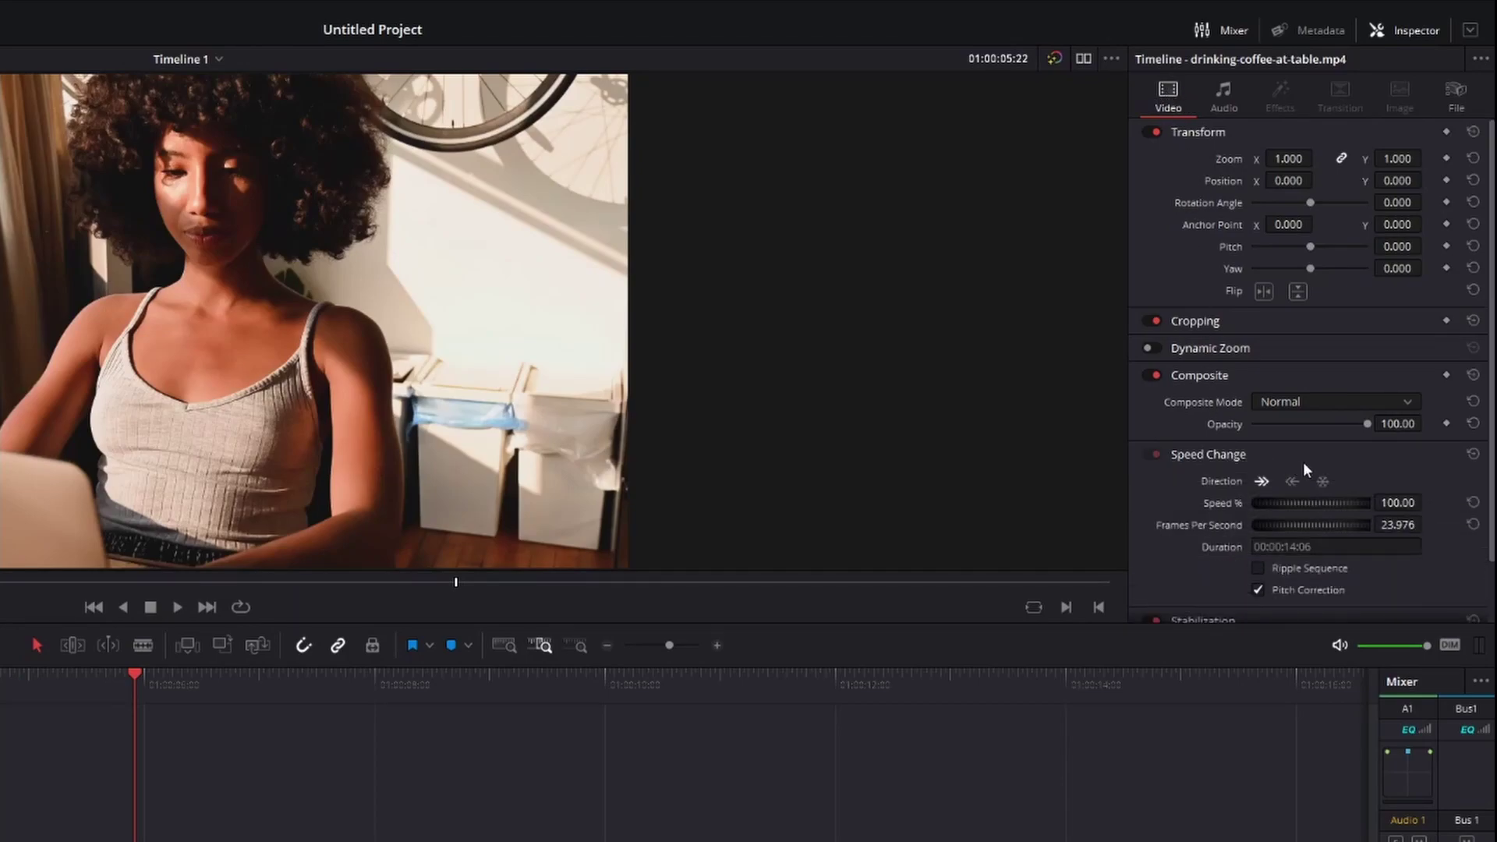
{"action": "left_click", "coordinate": [1383, 502]}
{"action": "type", "text": "12"}
{"action": "type", "text": "5"}
{"action": "key", "text": "BackSpace"}
{"action": "type", "text": "7."}
{"action": "type", "text": "69"}
{"action": "key", "text": "Return"}
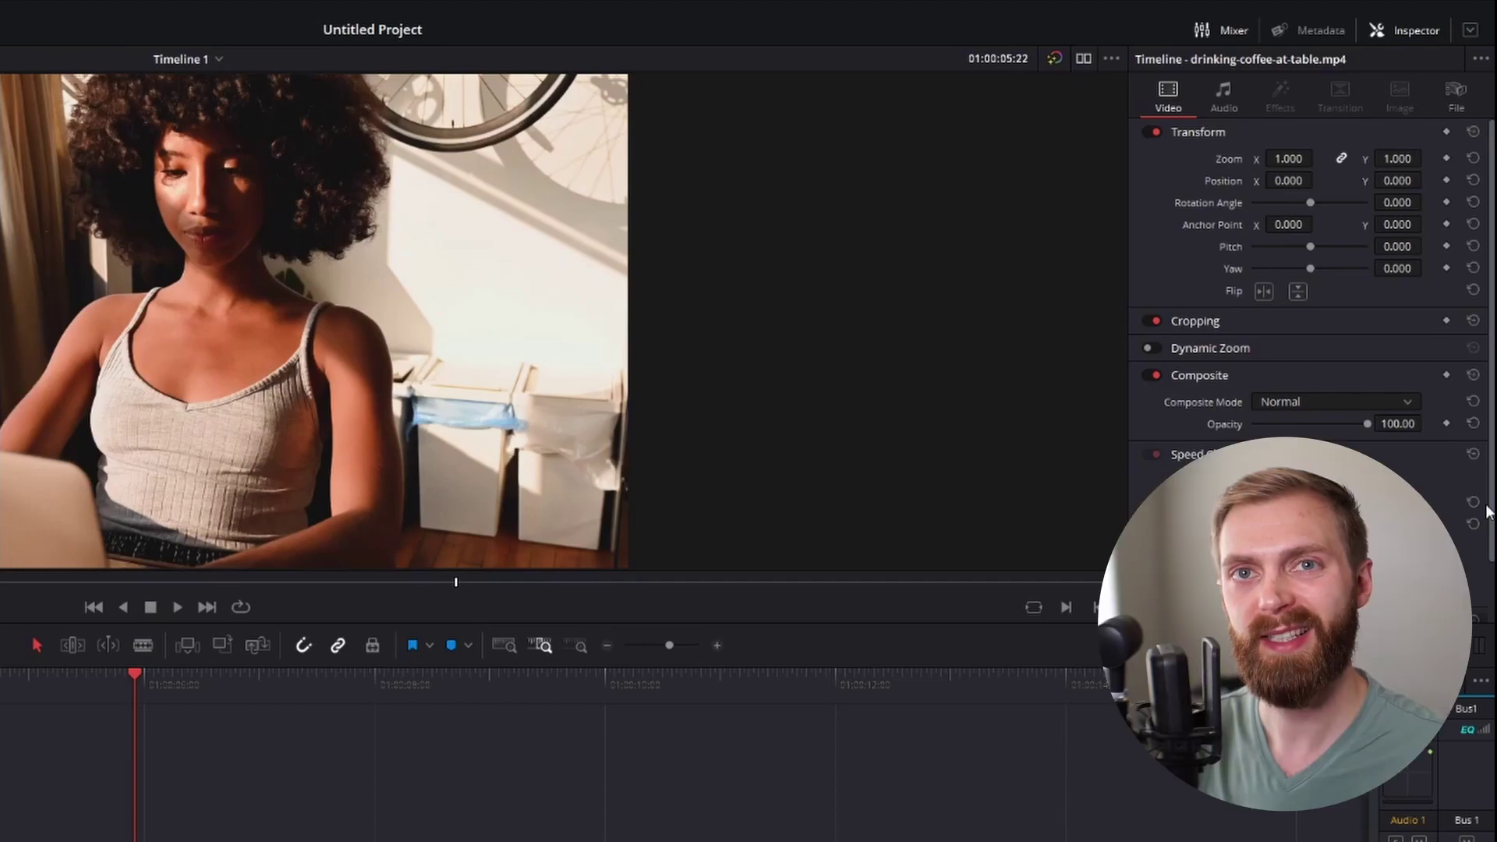